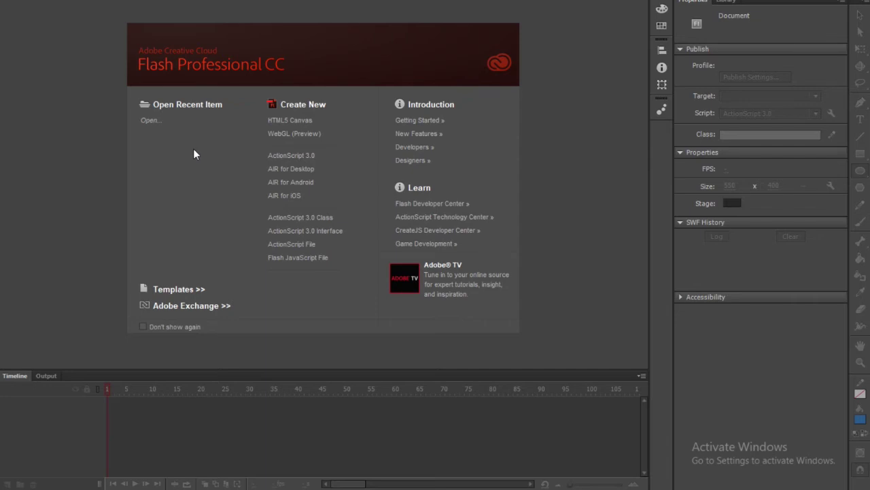
- Create an ActionScript 3.0 document and draw a blue circle about 110 px wide near the stage's left edge
click(299, 156)
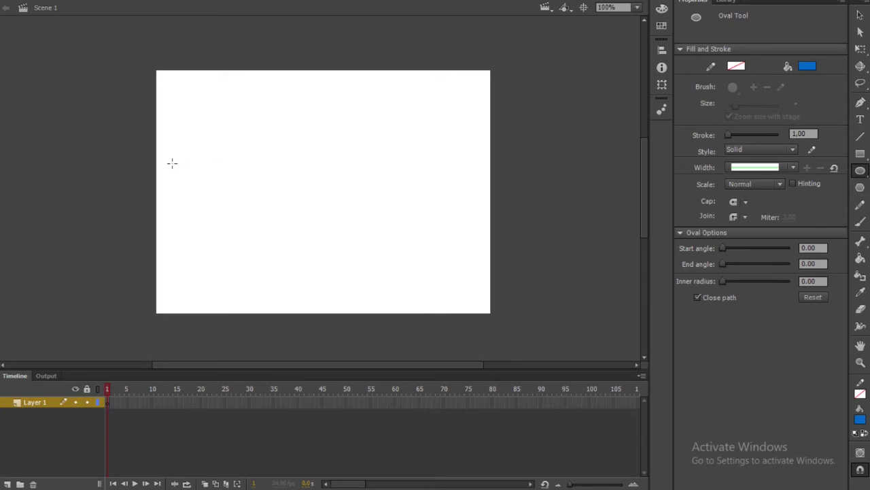
drag(172, 164, 239, 229)
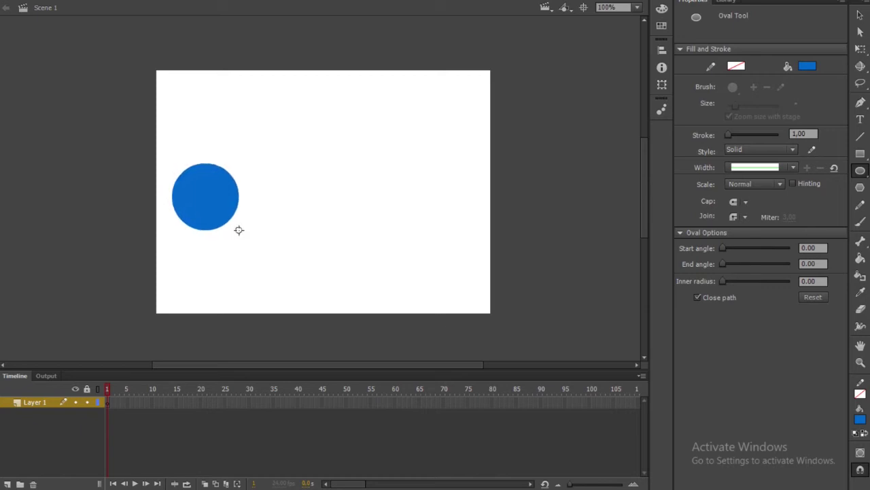
- Create a motion tween for the circle from frame 1, converting it to a symbol and turning off the conversion warning
key(v)
key(ctrl+a)
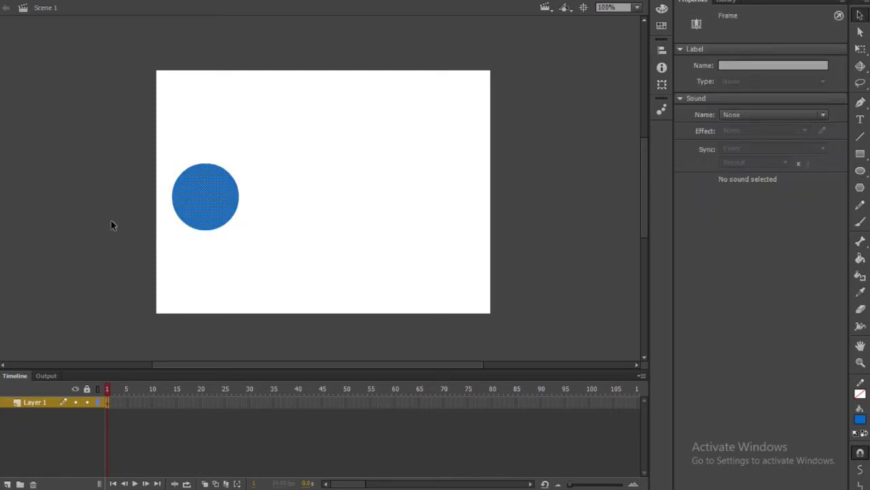
right_click(109, 402)
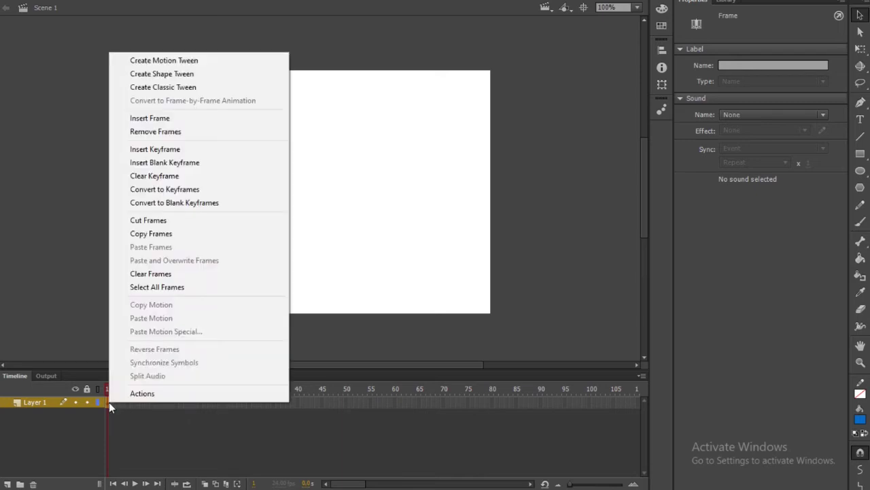
click(173, 62)
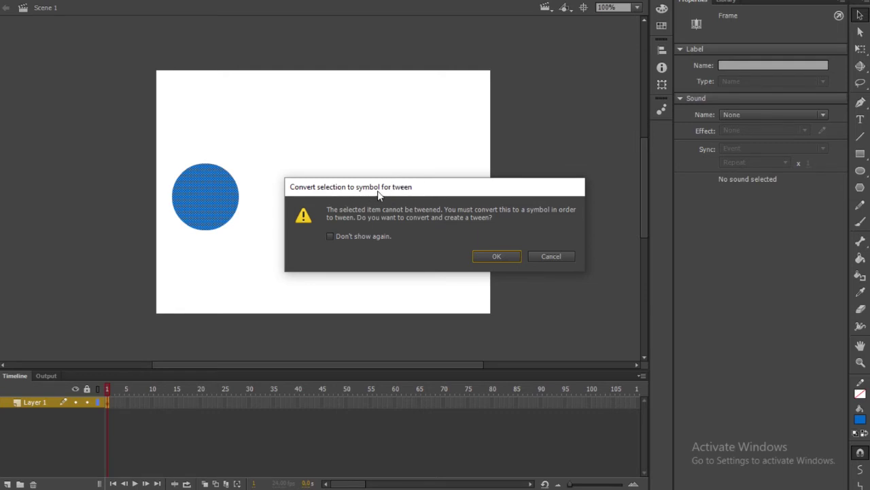
click(329, 236)
click(495, 256)
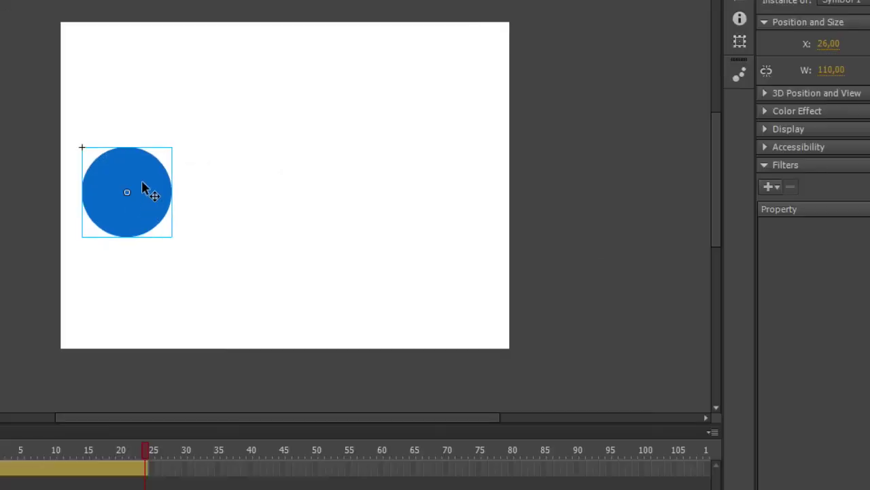
- Move the circle at frame 24 horizontally to about X 423 and curve its motion path downward, playing the animation
drag(142, 184, 315, 193)
drag(379, 191, 464, 189)
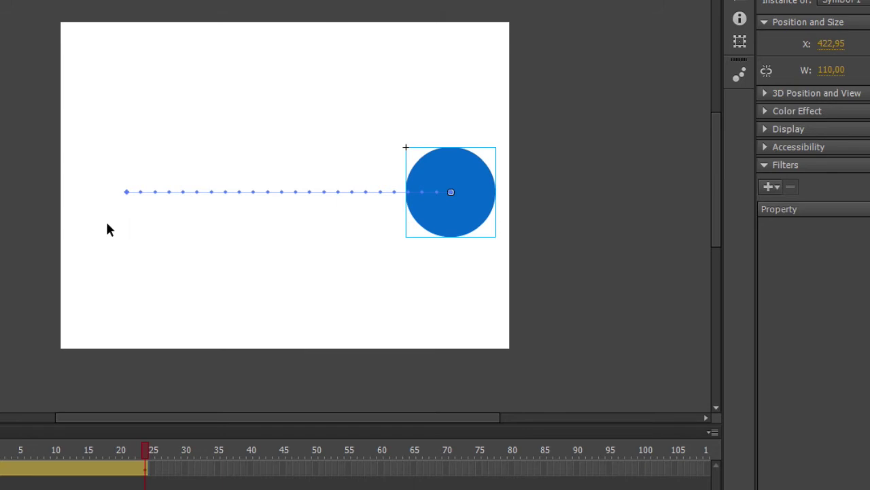
key(Return)
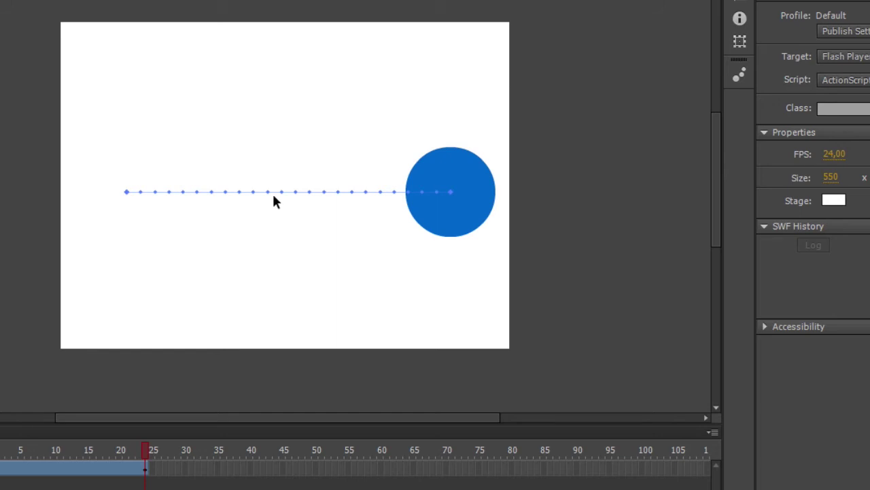
drag(274, 194, 279, 294)
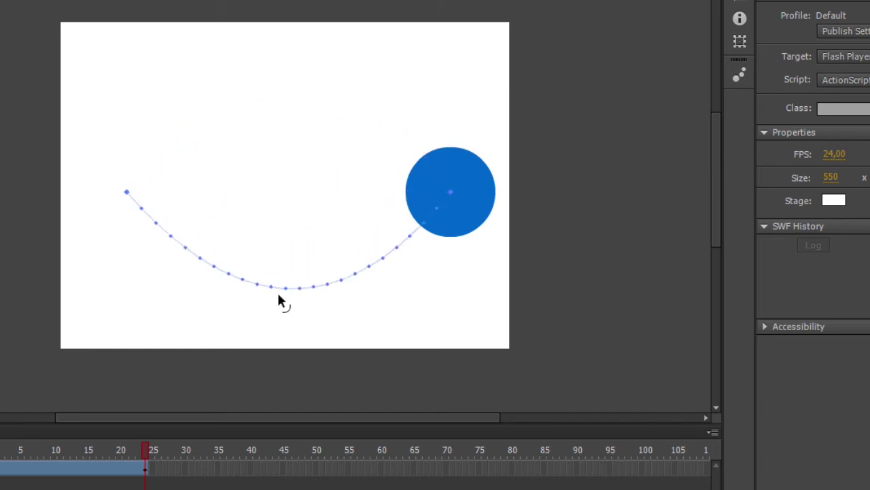
key(Return)
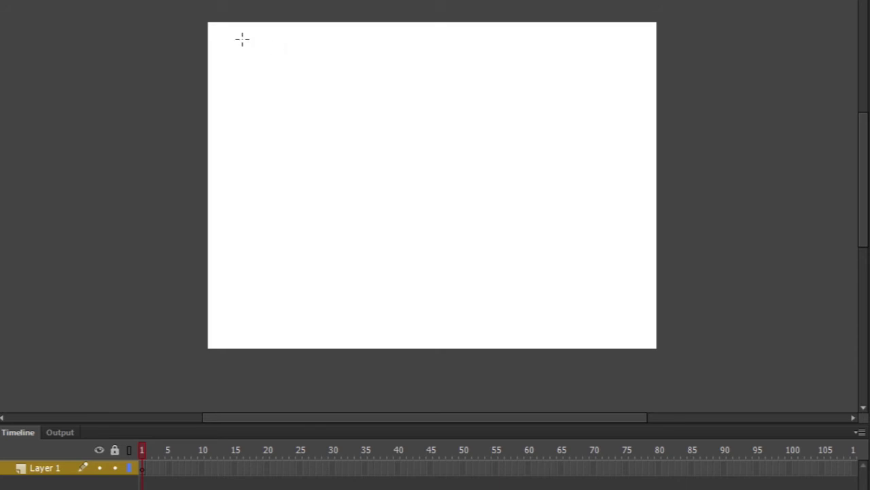
- Draw a blue square in the stage's upper-left corner and move it to the lower-right corner on a new keyframe at frame 40
drag(219, 31, 273, 86)
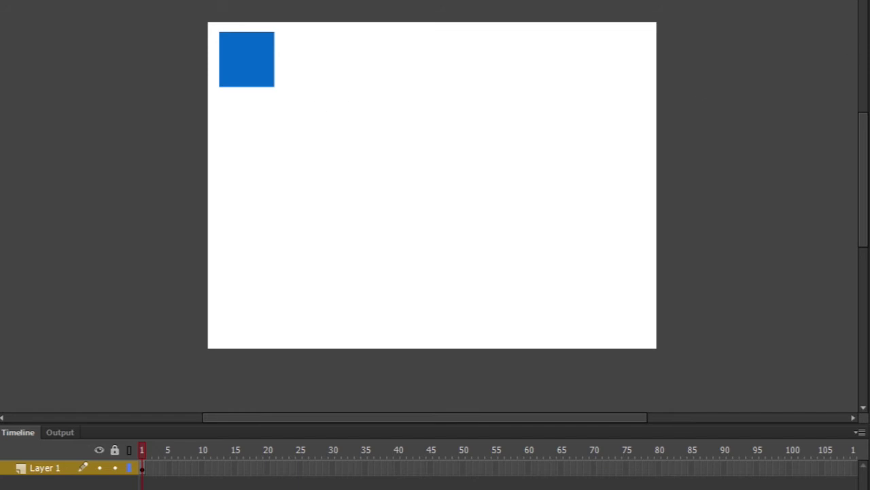
right_click(398, 468)
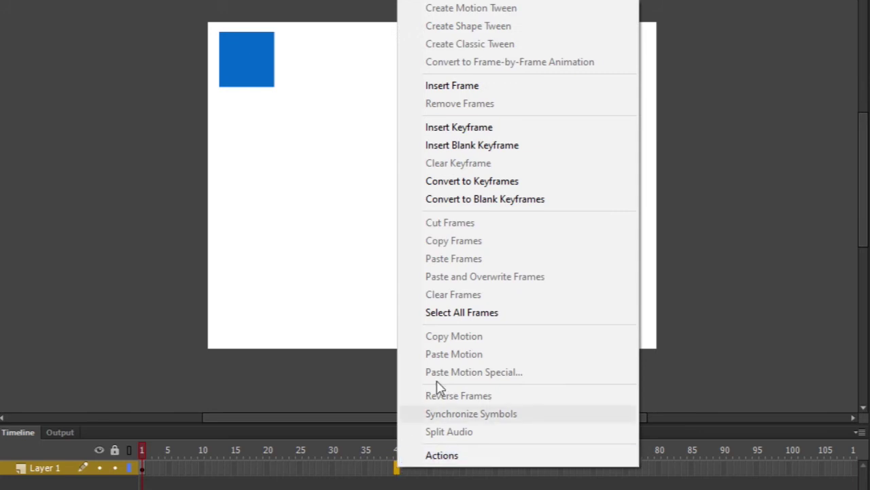
click(495, 129)
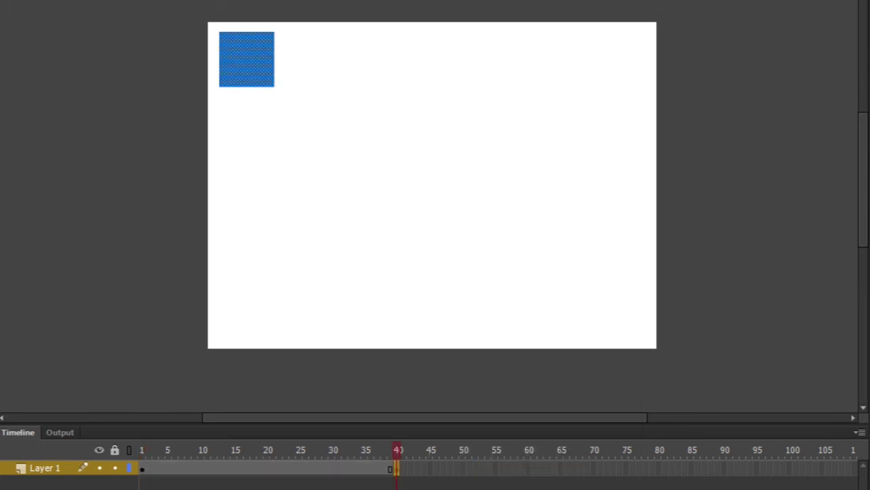
drag(243, 68, 617, 316)
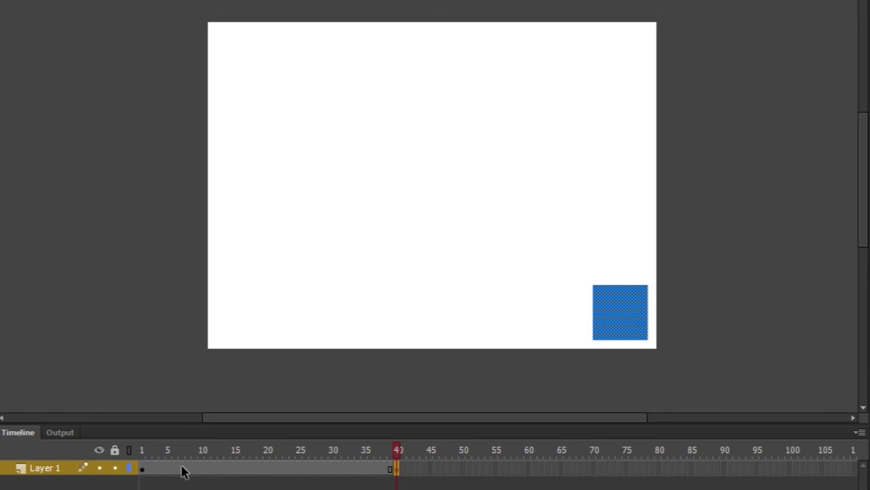
- Create a classic tween between the square's keyframes at frames 1 and 40 and preview the movement
right_click(262, 469)
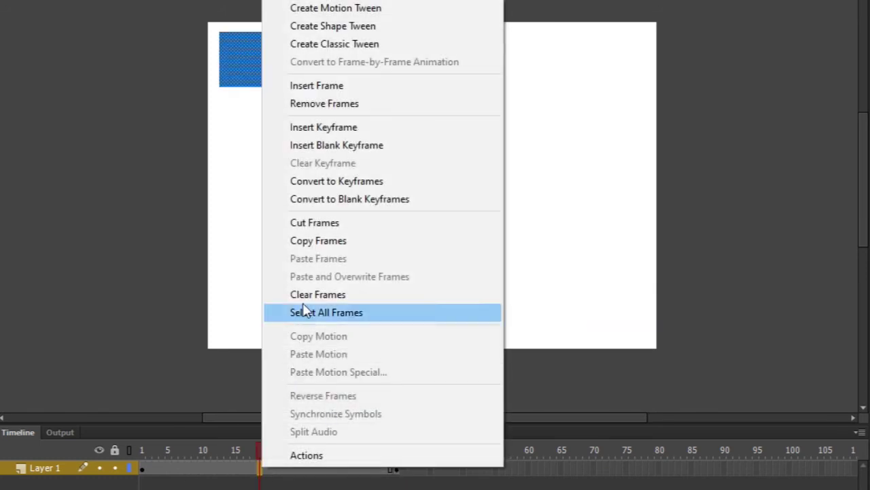
click(351, 53)
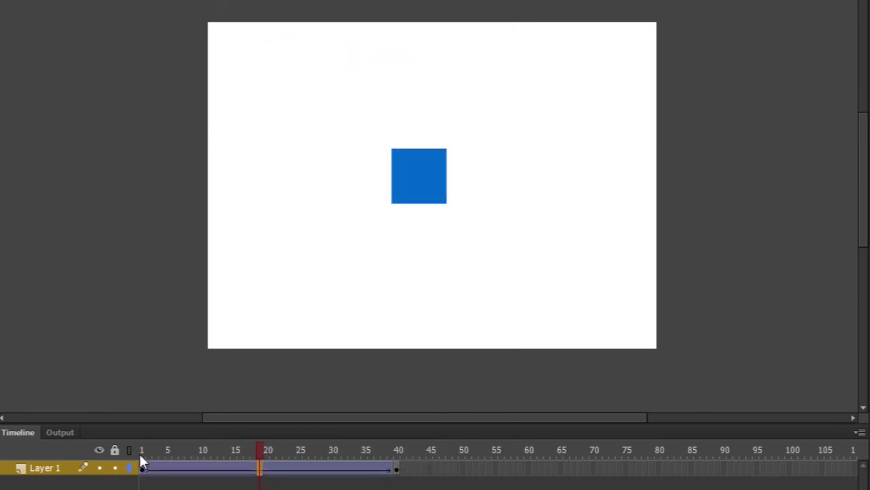
drag(140, 458, 402, 450)
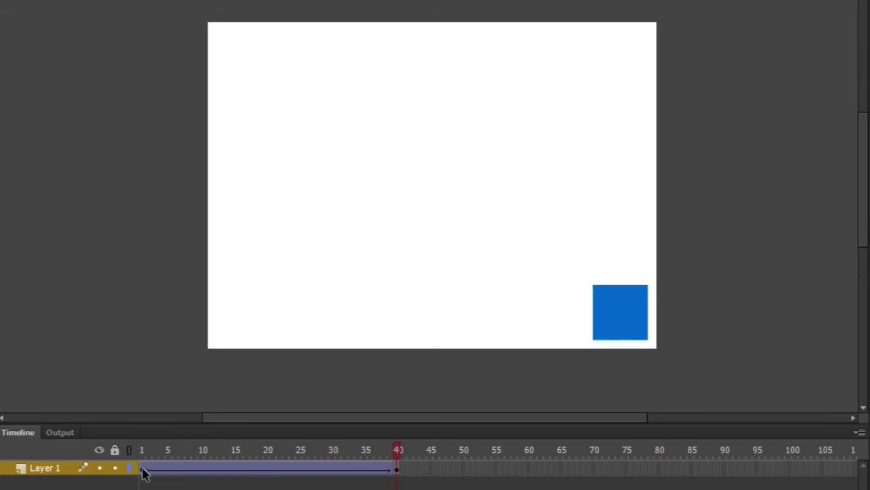
click(143, 470)
click(398, 469)
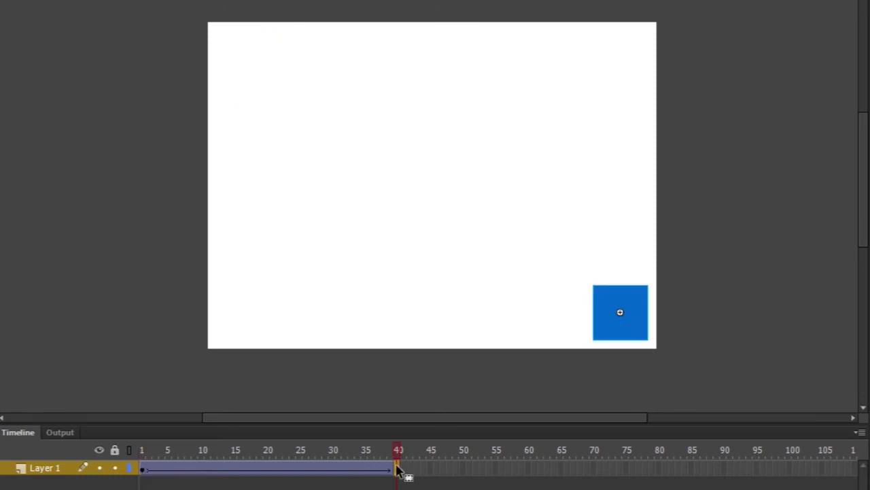
key(Return)
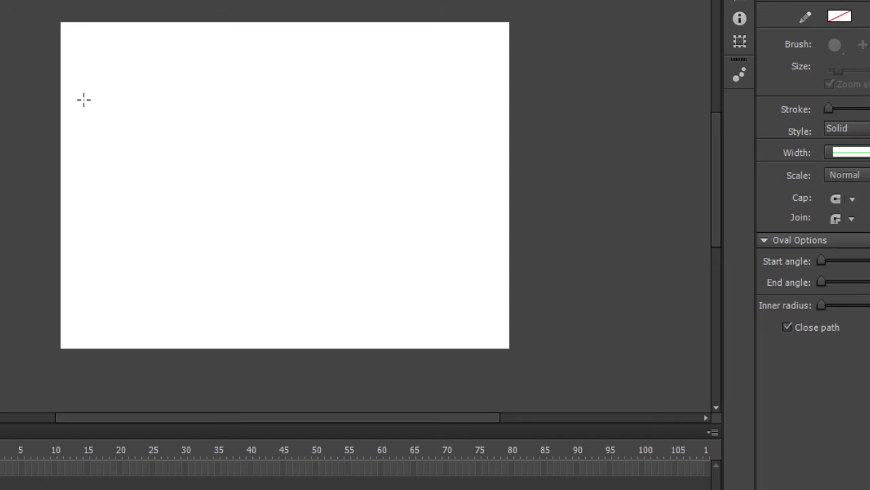
- Draw a small blue circle in the stage's upper-left area and a larger blue pentagon on a blank keyframe at frame 25
mouse_move(83, 100)
mouse_down()
mouse_move(99, 138)
mouse_move(134, 150)
mouse_up()
click(151, 469)
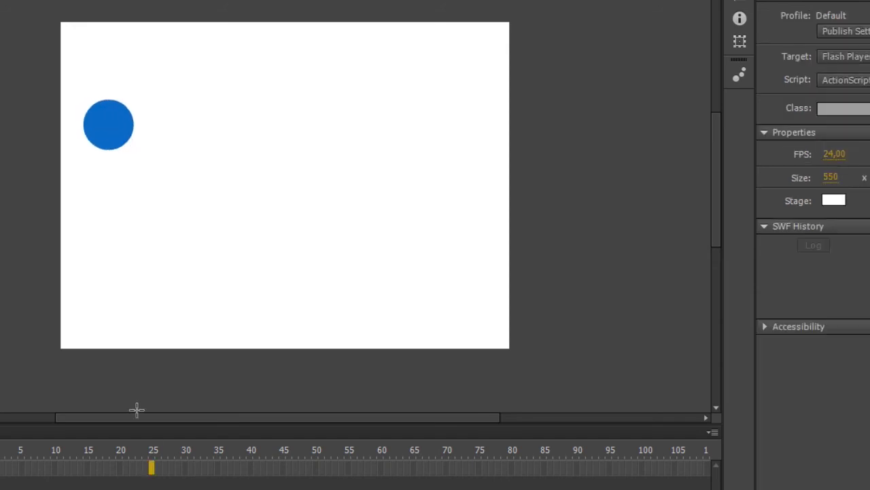
right_click(151, 469)
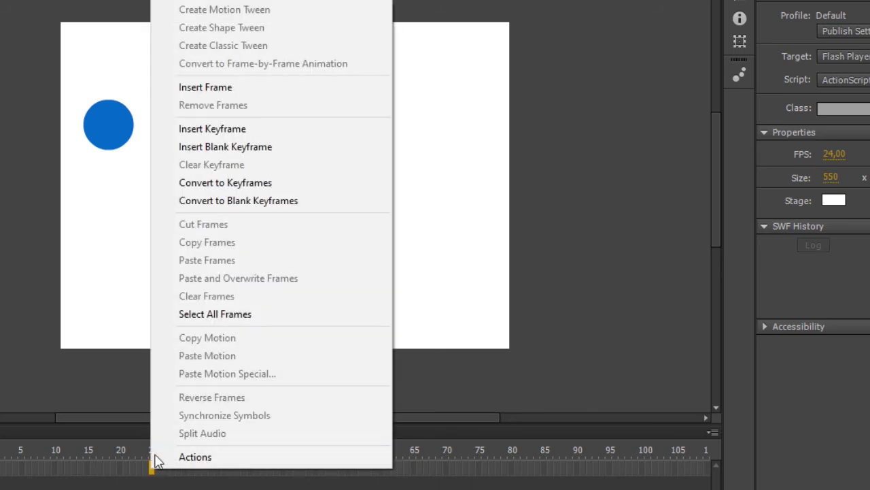
click(234, 148)
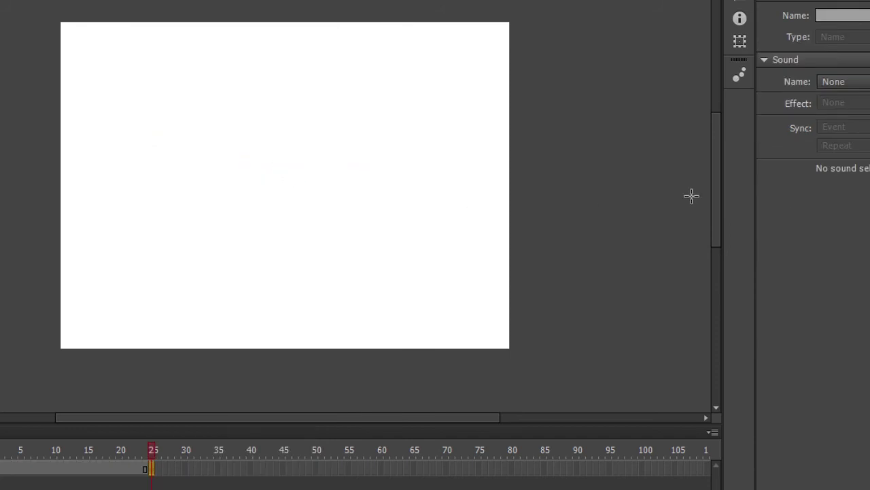
key(y)
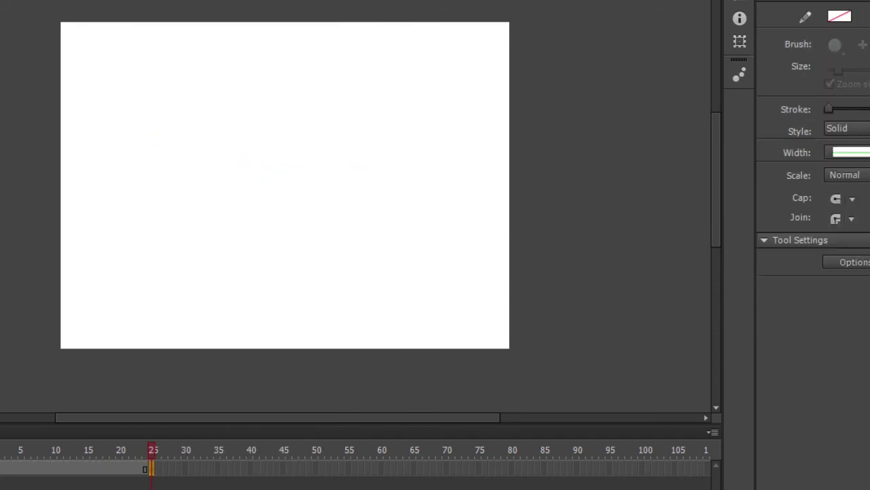
mouse_move(242, 153)
mouse_down()
mouse_move(320, 240)
mouse_move(295, 169)
mouse_up()
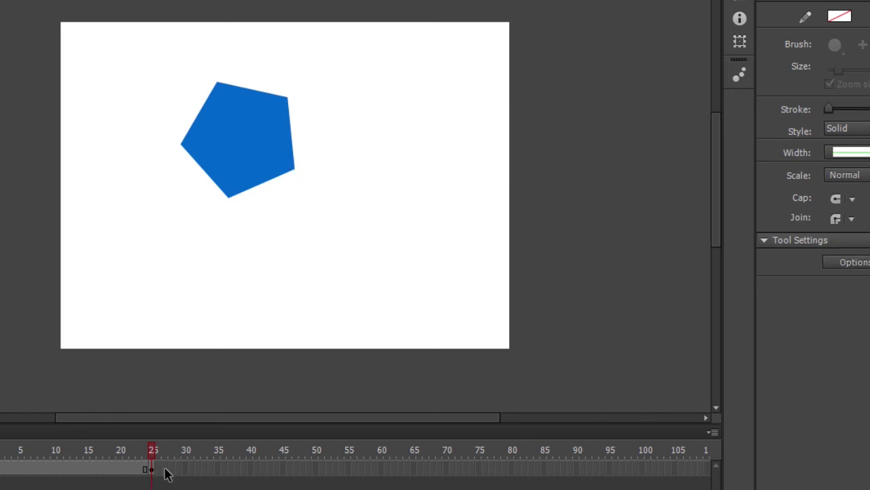
- Create a shape tween between the circle and the pentagon and scrub through the morph
right_click(70, 470)
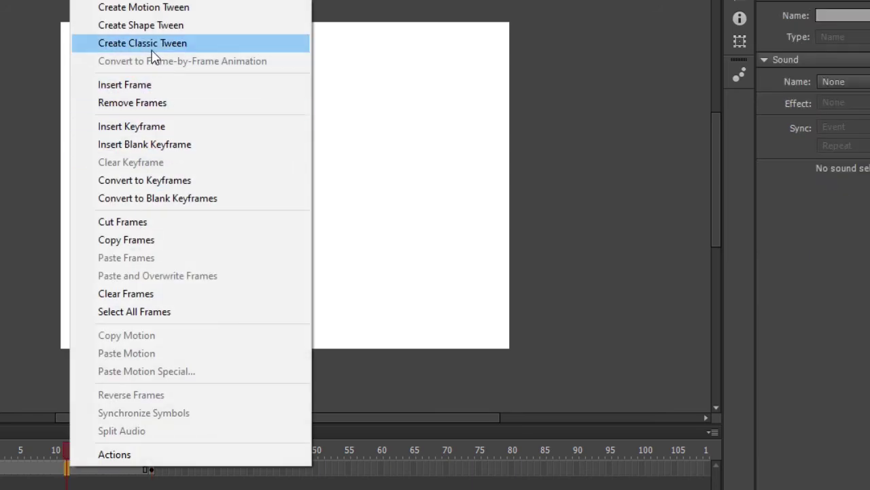
click(160, 25)
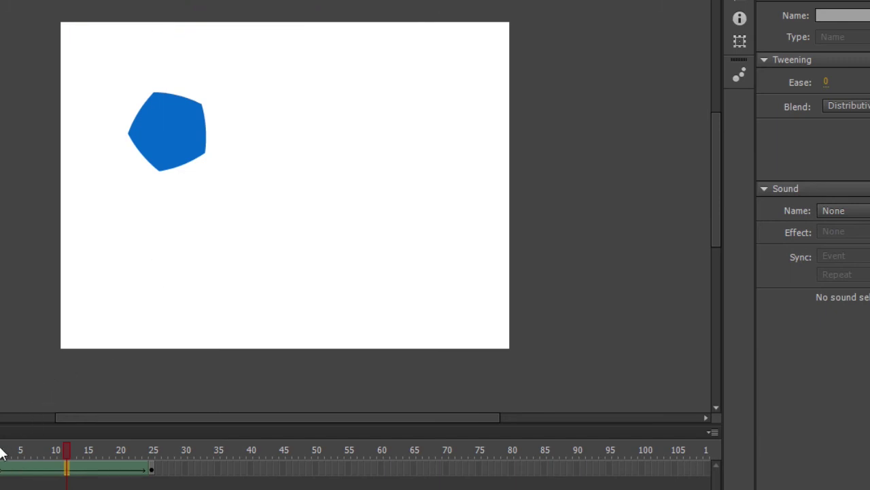
drag(1, 454, 179, 462)
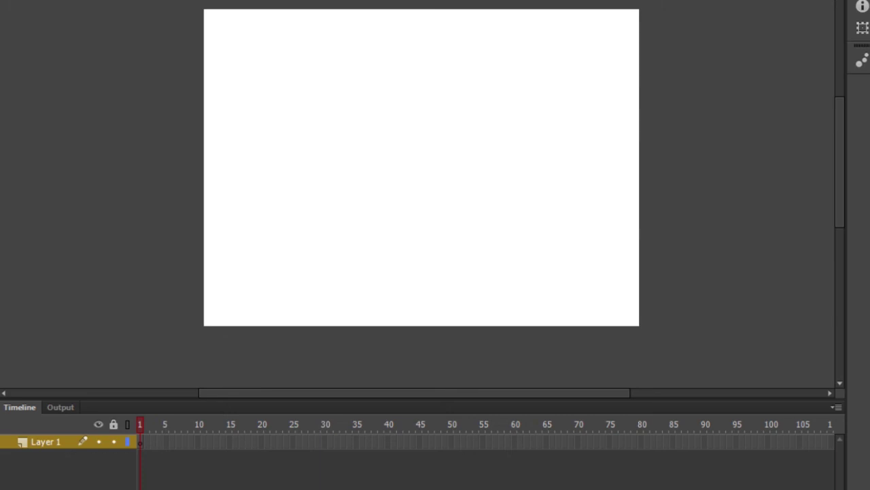
- Draw an outlined blue circle in the stage's lower-left corner and move it to the upper right on a new keyframe at frame 60
drag(220, 264, 259, 303)
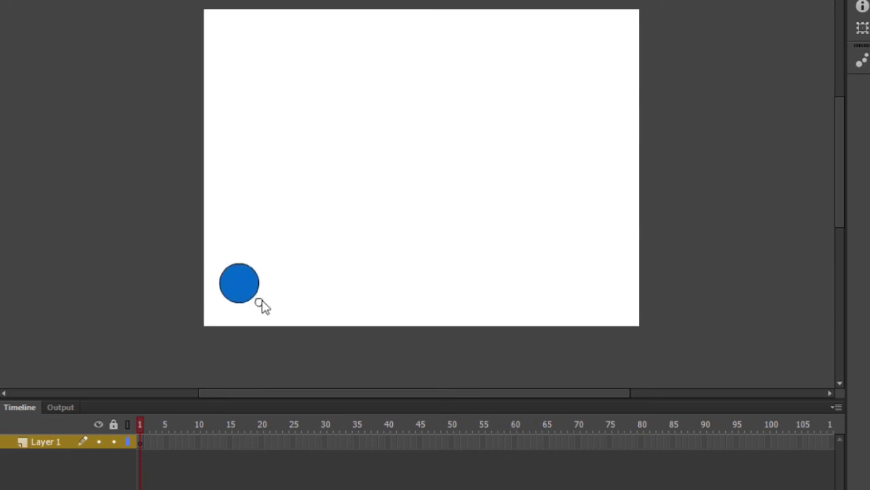
right_click(515, 443)
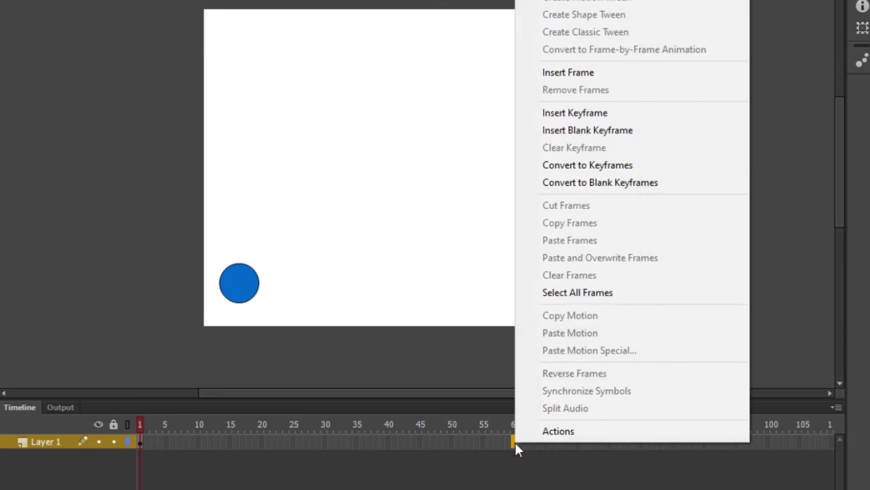
click(574, 114)
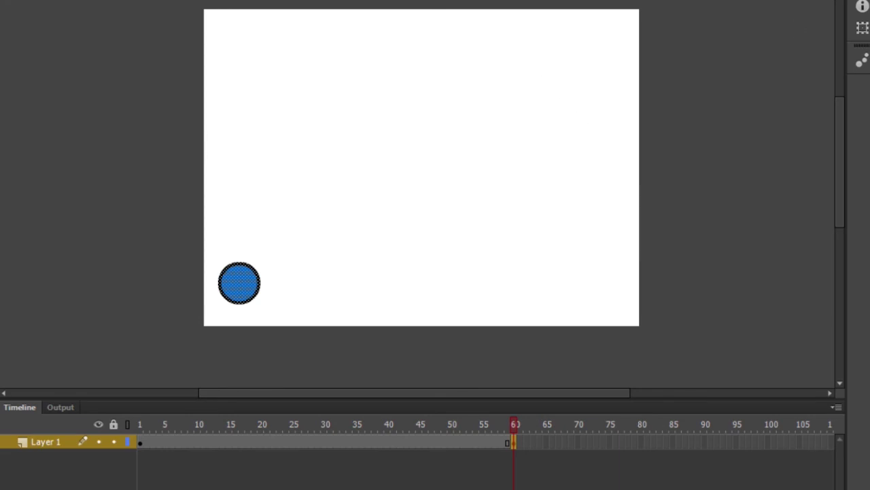
drag(243, 276, 602, 91)
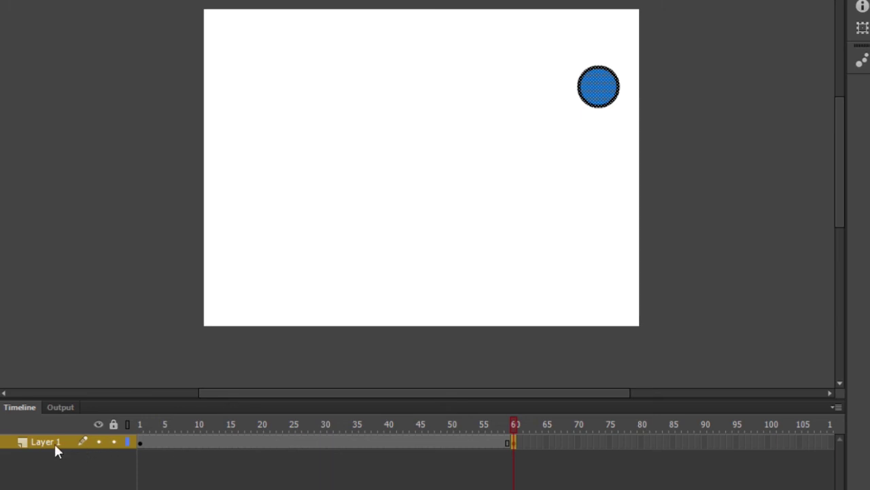
- Create a classic tween between the outlined circle's keyframes at frames 1 and 60
click(310, 443)
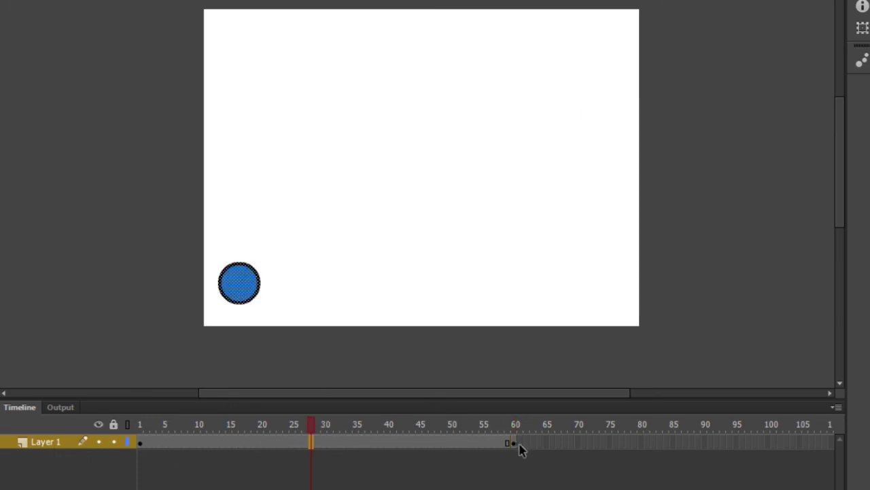
right_click(314, 442)
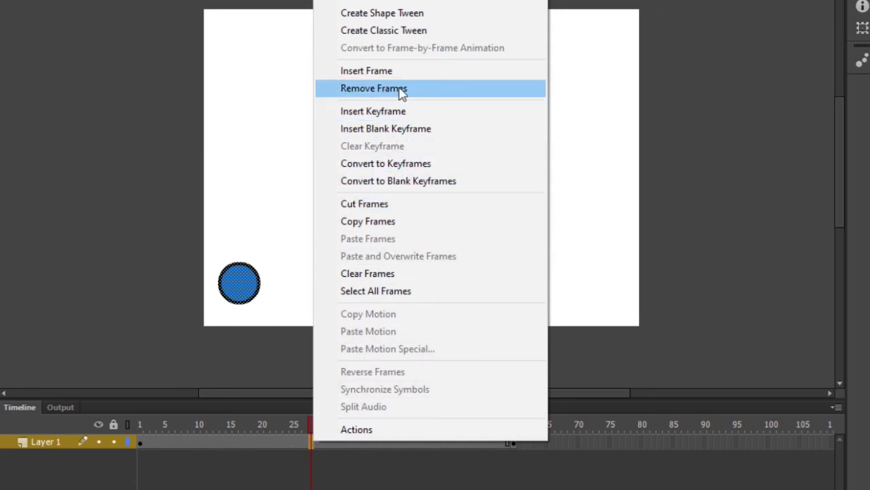
click(400, 38)
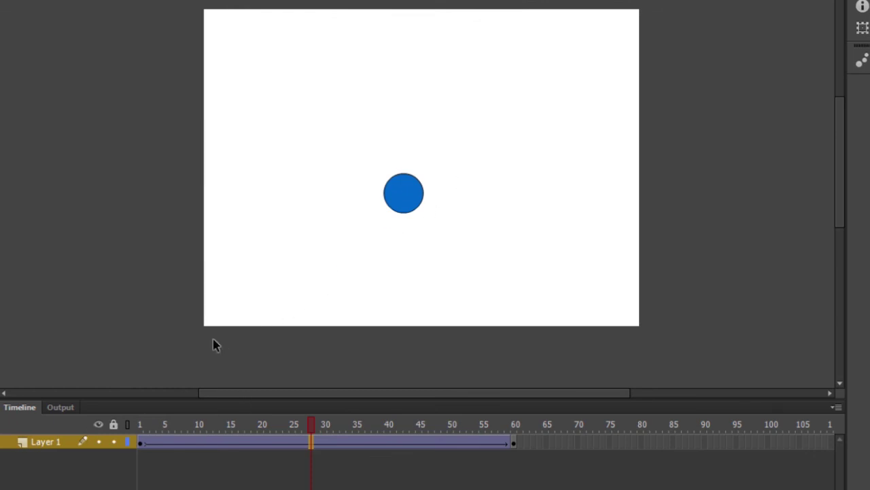
- Add a classic motion guide to Layer 1 and draw a winding freehand path on it from the circle to the stage's upper-right area
right_click(49, 451)
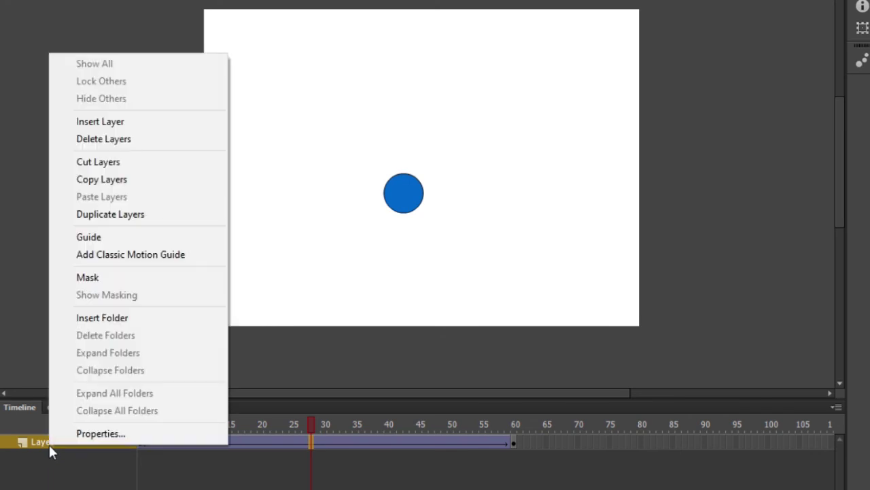
click(124, 262)
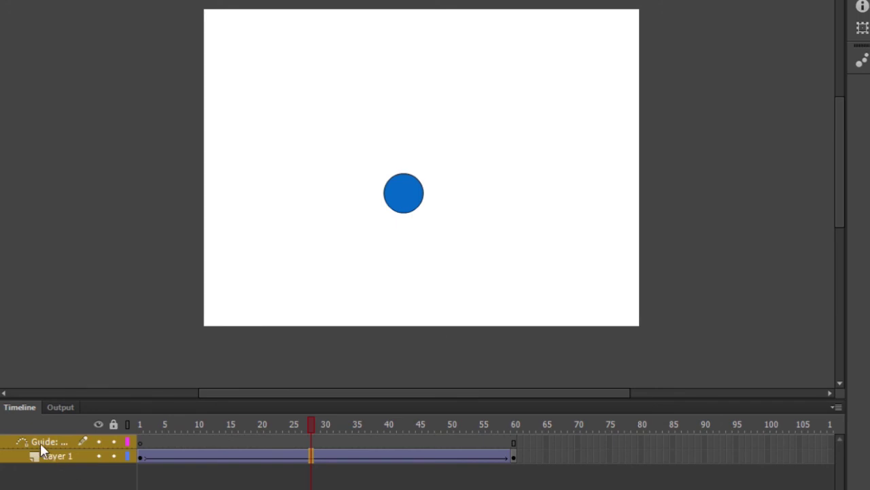
click(140, 442)
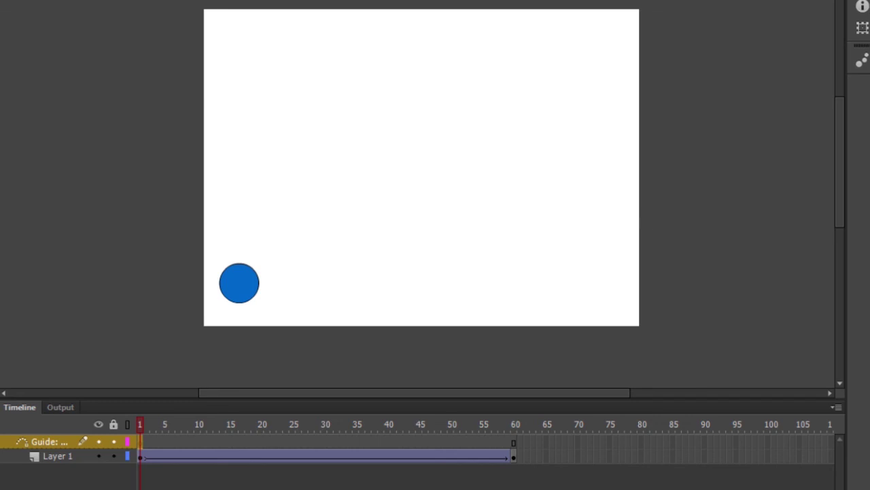
mouse_move(246, 285)
mouse_down()
mouse_move(240, 214)
mouse_move(256, 150)
mouse_move(309, 194)
mouse_move(311, 269)
mouse_move(380, 240)
mouse_move(359, 49)
mouse_move(433, 74)
mouse_move(429, 232)
mouse_move(507, 206)
mouse_move(492, 77)
mouse_move(547, 72)
mouse_move(535, 206)
mouse_move(612, 253)
mouse_move(615, 112)
mouse_up()
- Snap the circle's center to the end of the guide path at frame 60 on Layer 1 and scrub through the guided animation
click(68, 458)
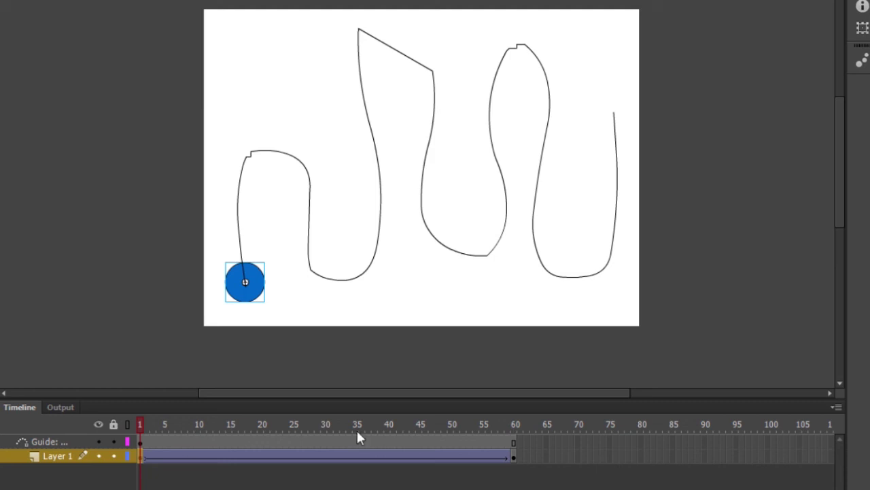
click(513, 456)
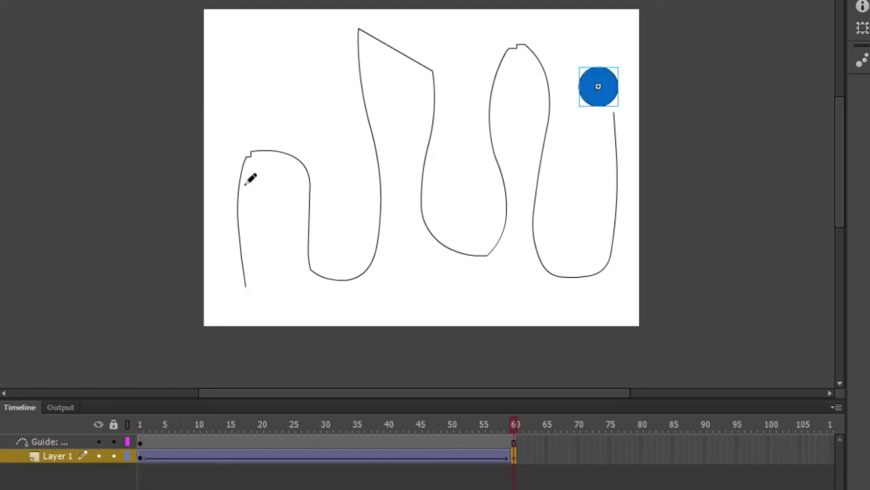
click(142, 458)
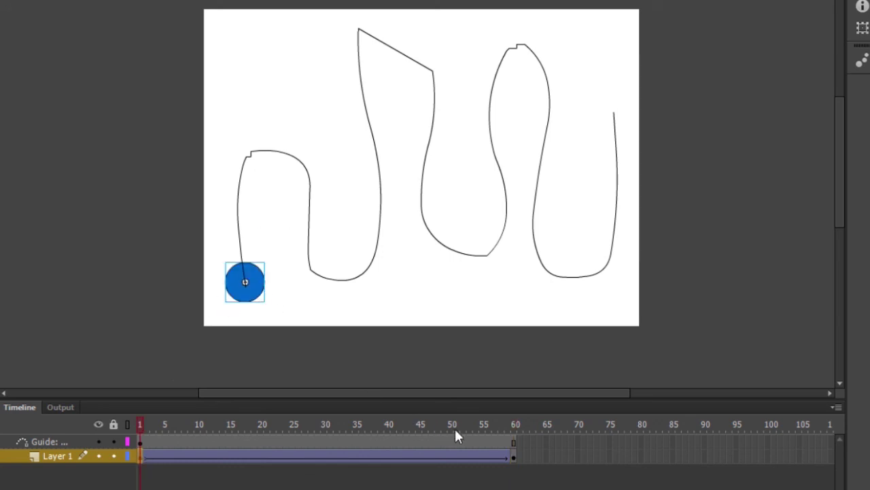
click(514, 458)
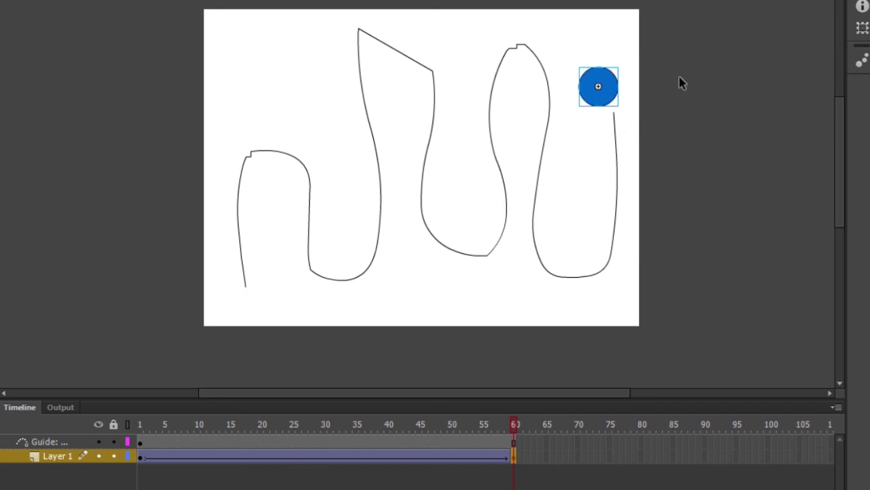
drag(620, 88, 626, 105)
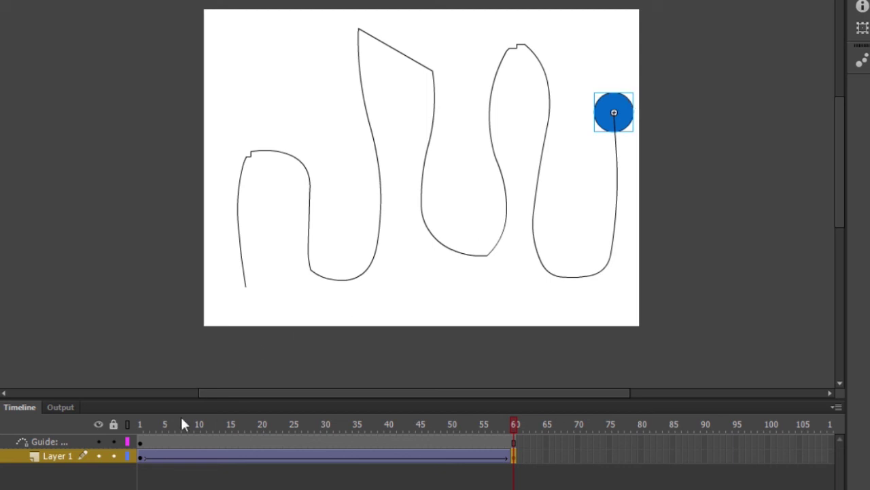
drag(142, 425, 507, 429)
drag(225, 425, 522, 431)
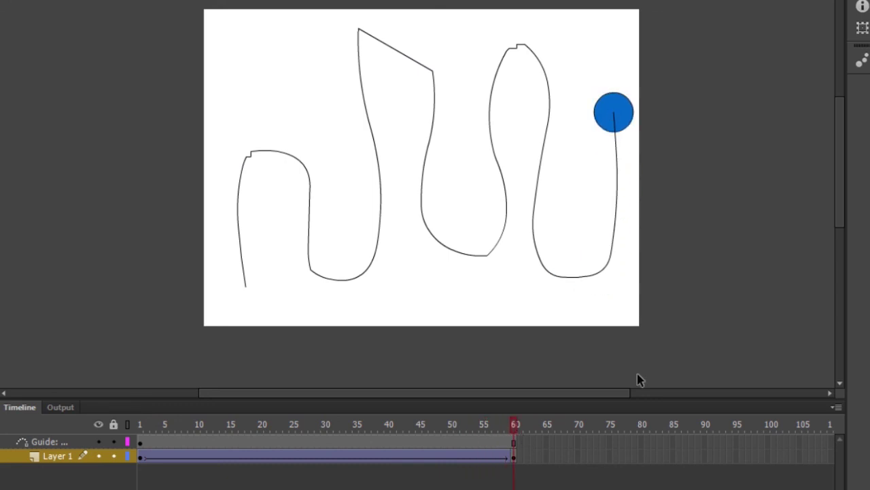